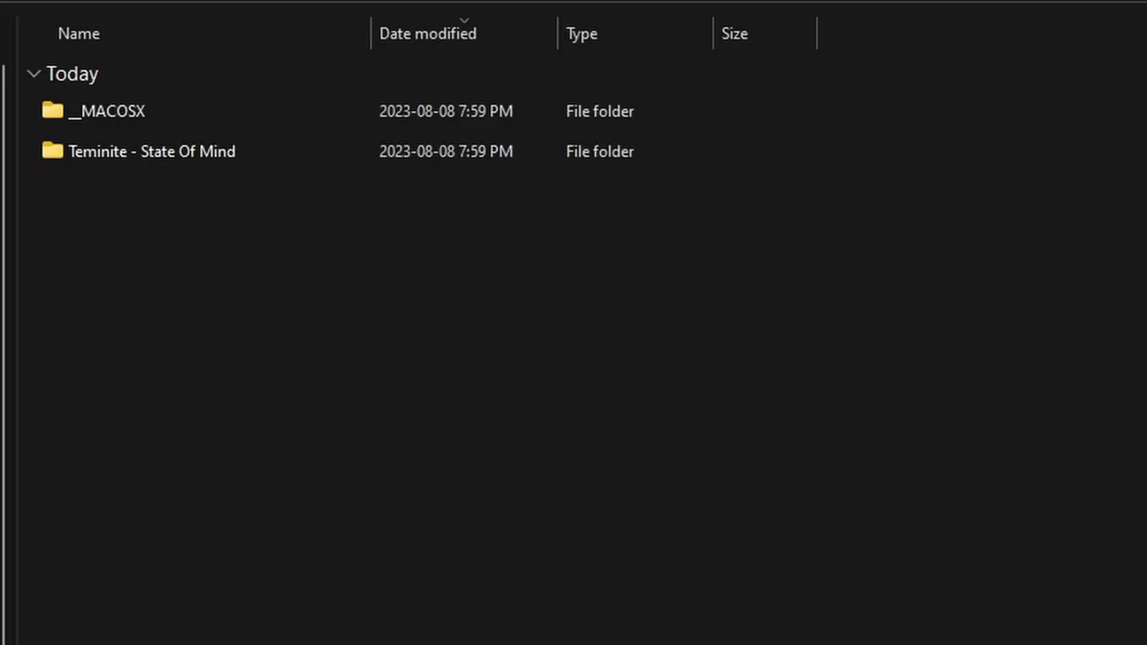
# - Open State Of Mind.als from the Teminite - State Of Mind folder in Live
pyautogui.doubleClick(228, 156)
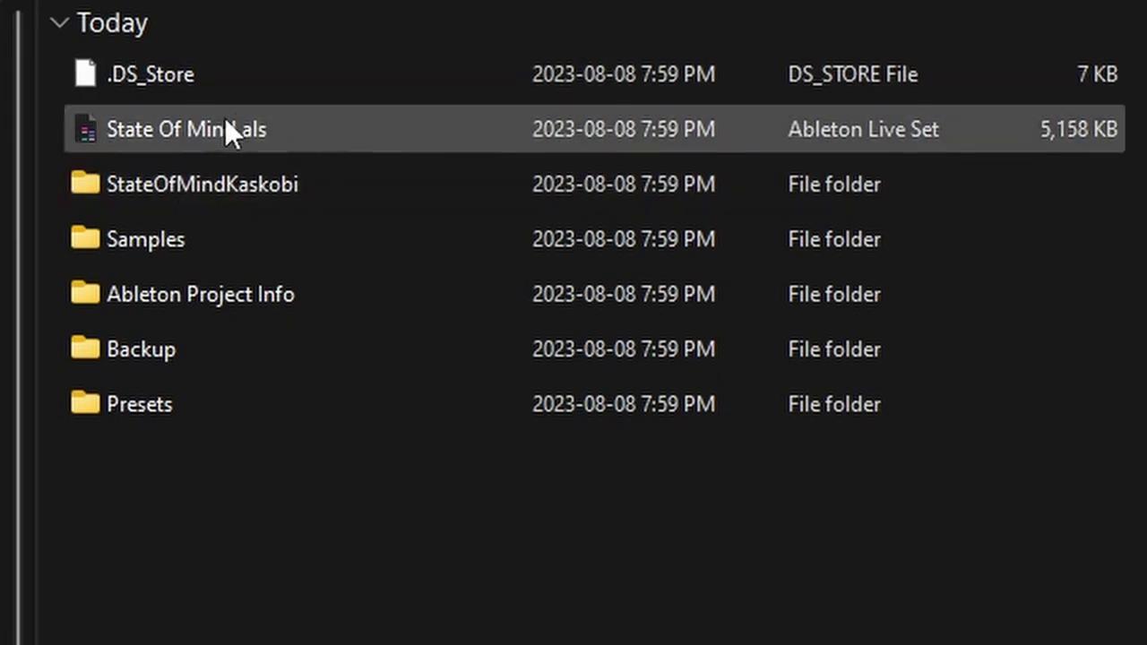
pyautogui.click(224, 123)
pyautogui.doubleClick(223, 120)
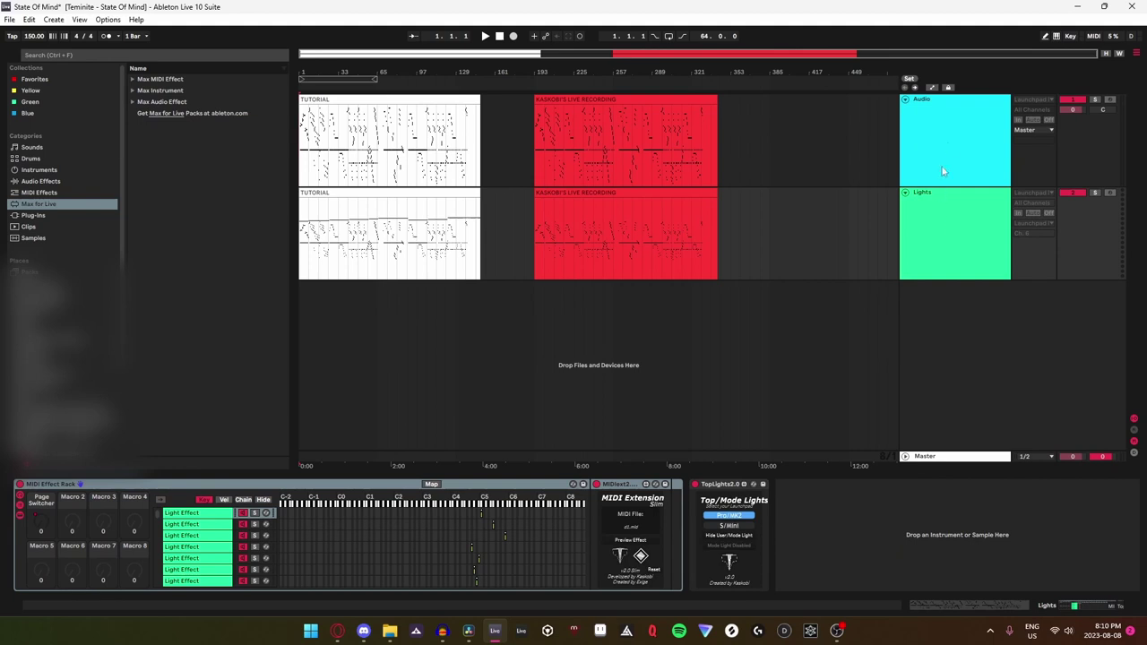
pyautogui.click(951, 141)
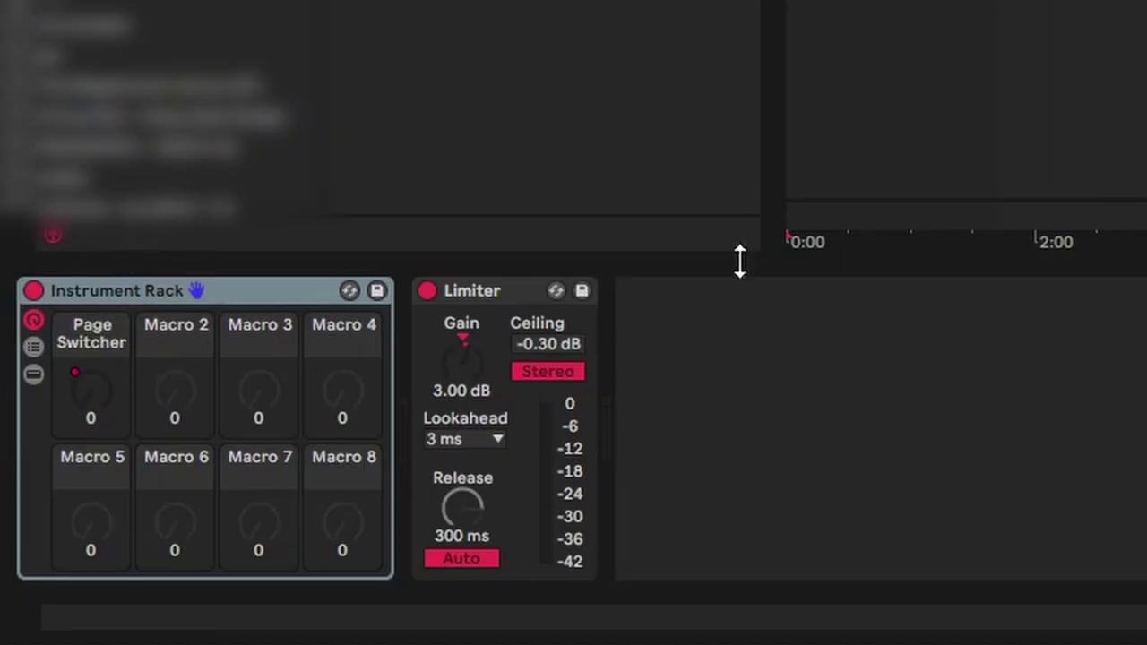
pyautogui.press('Up')
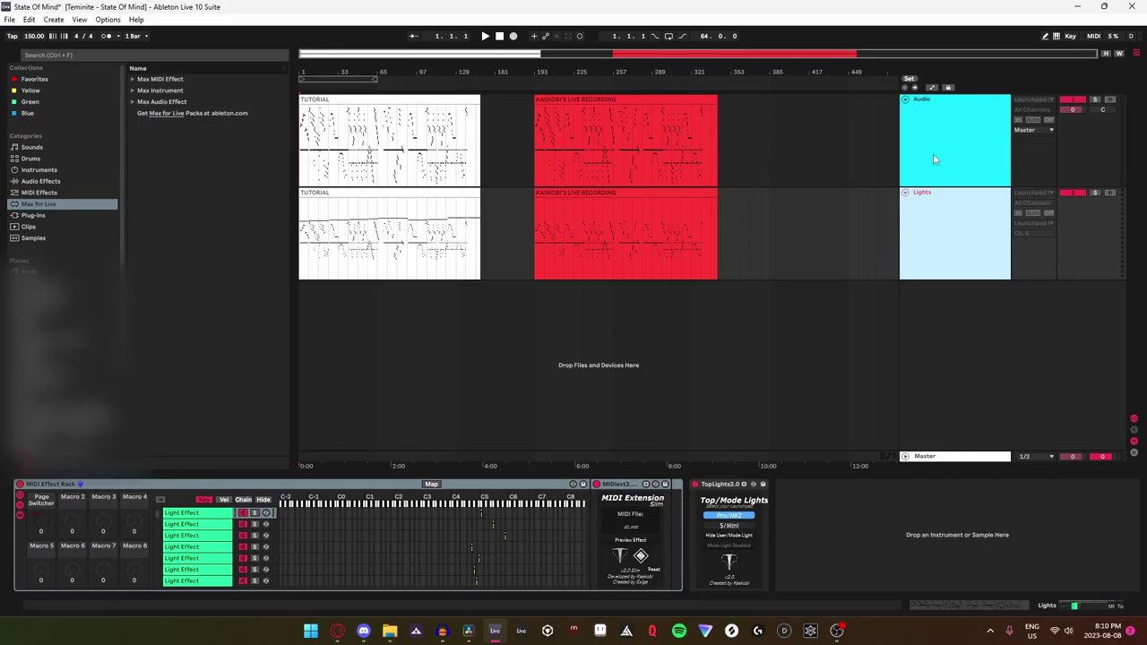
pyautogui.click(933, 153)
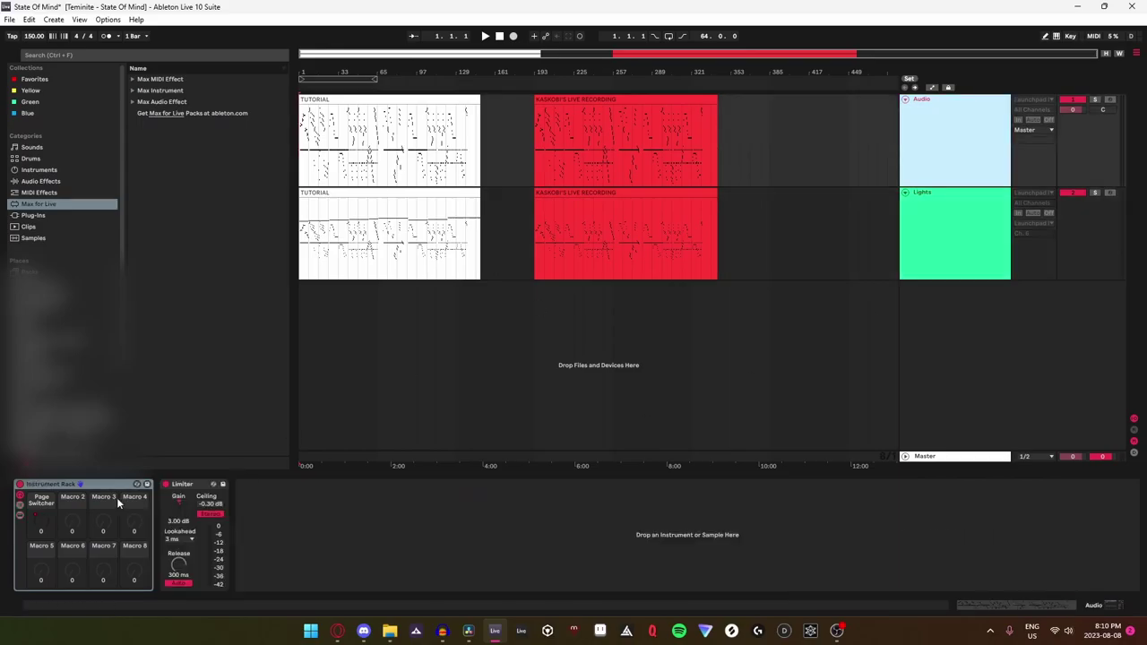
pyautogui.click(19, 509)
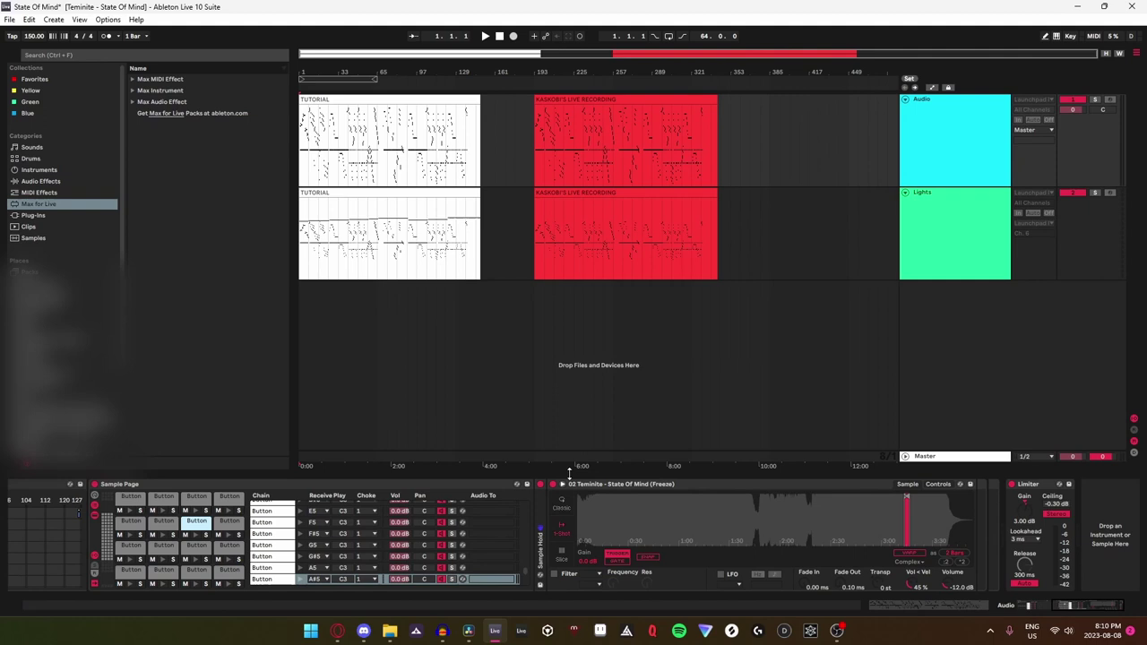
pyautogui.click(212, 560)
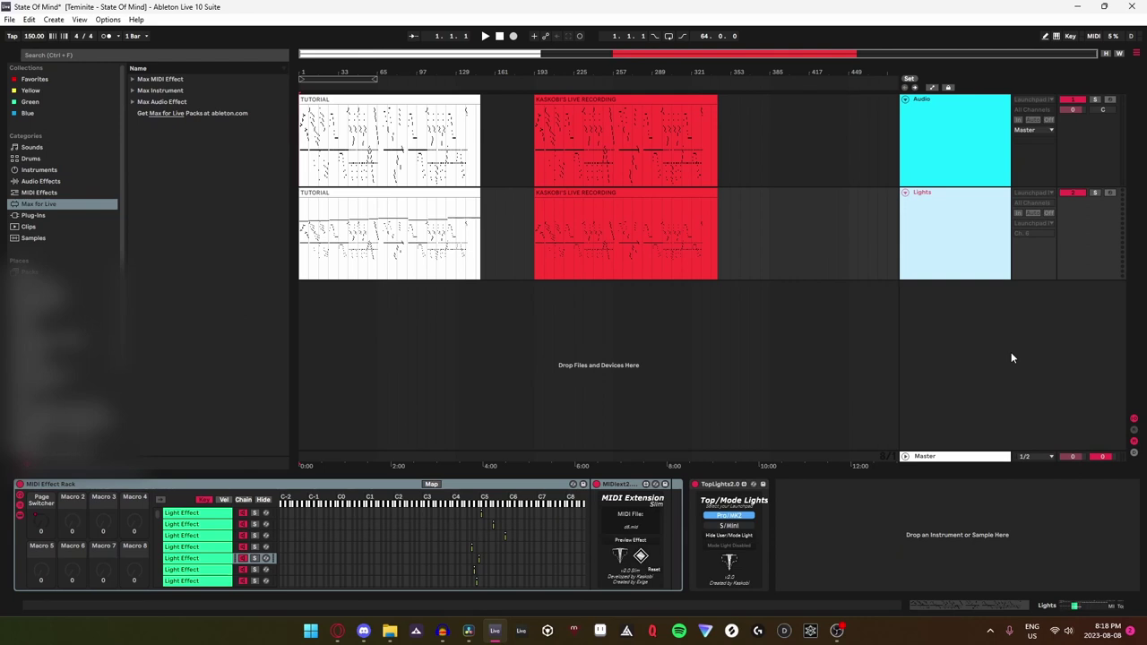
# - In Link/MIDI preferences, make Matrix the MIDI input and output and enable its Remote port
pyautogui.click(107, 19)
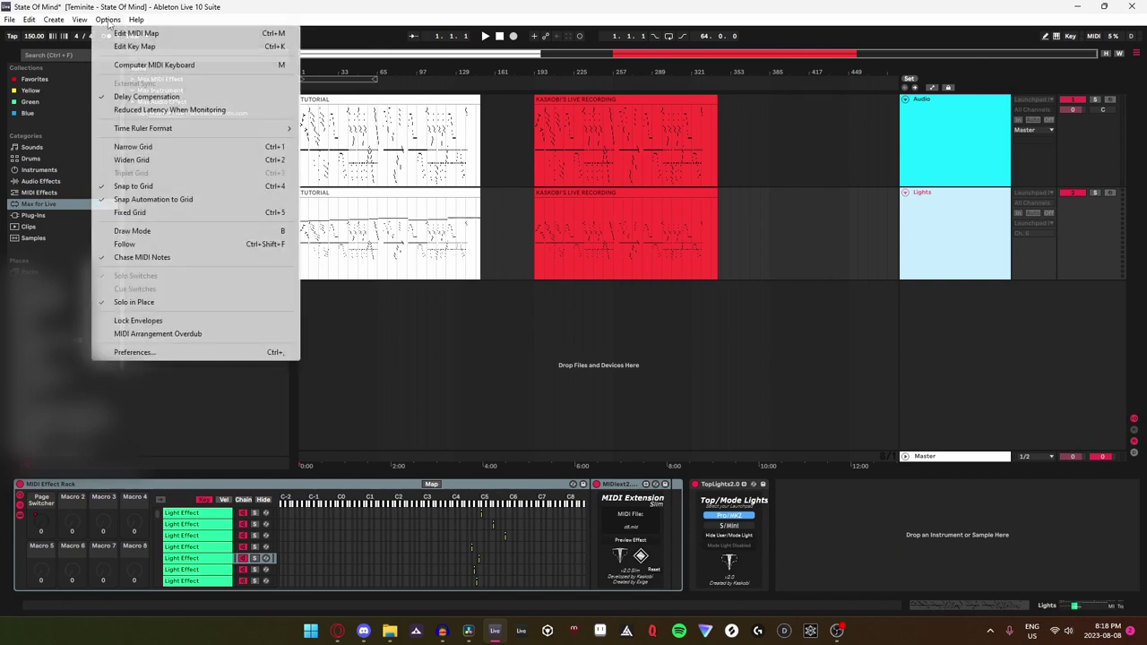
pyautogui.click(135, 352)
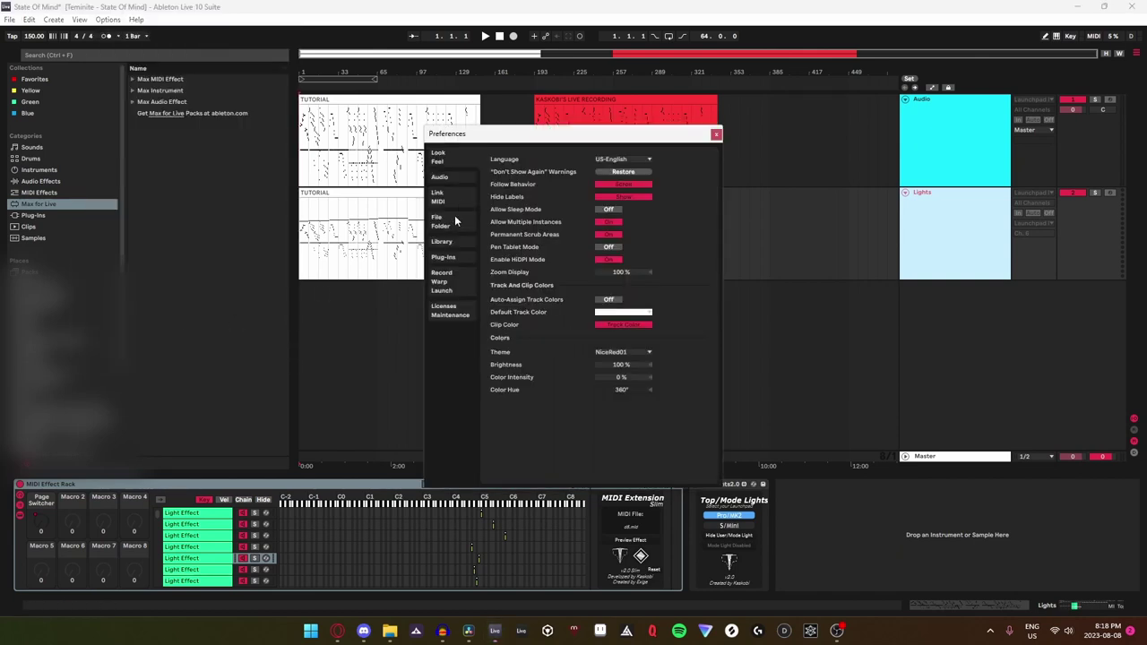
pyautogui.click(459, 195)
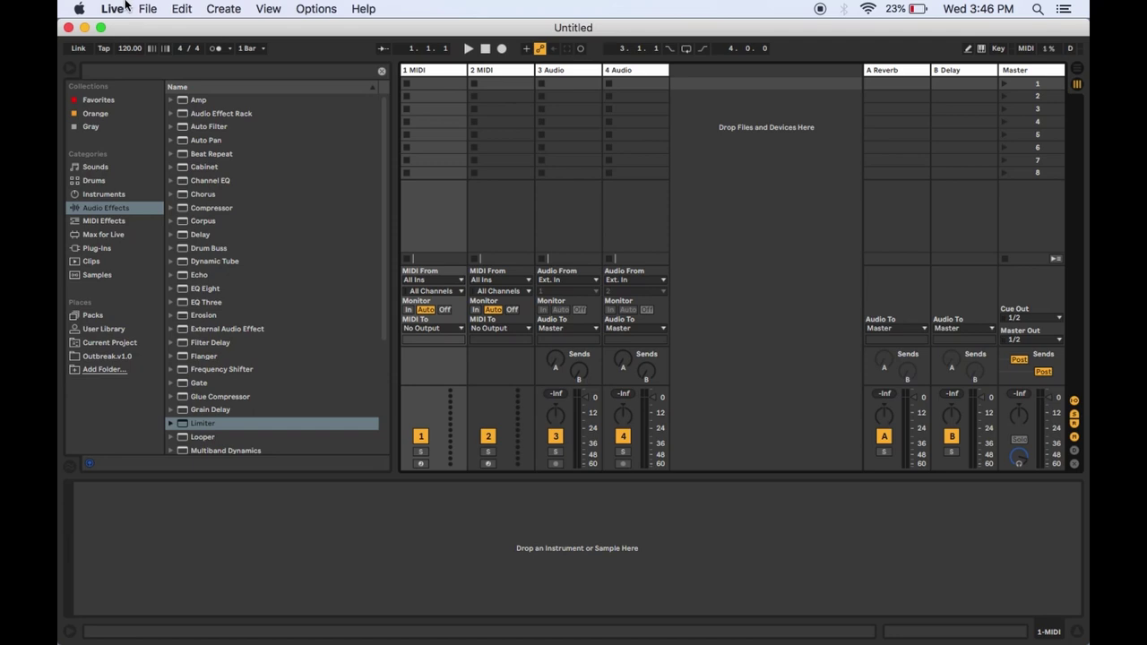
pyautogui.click(114, 9)
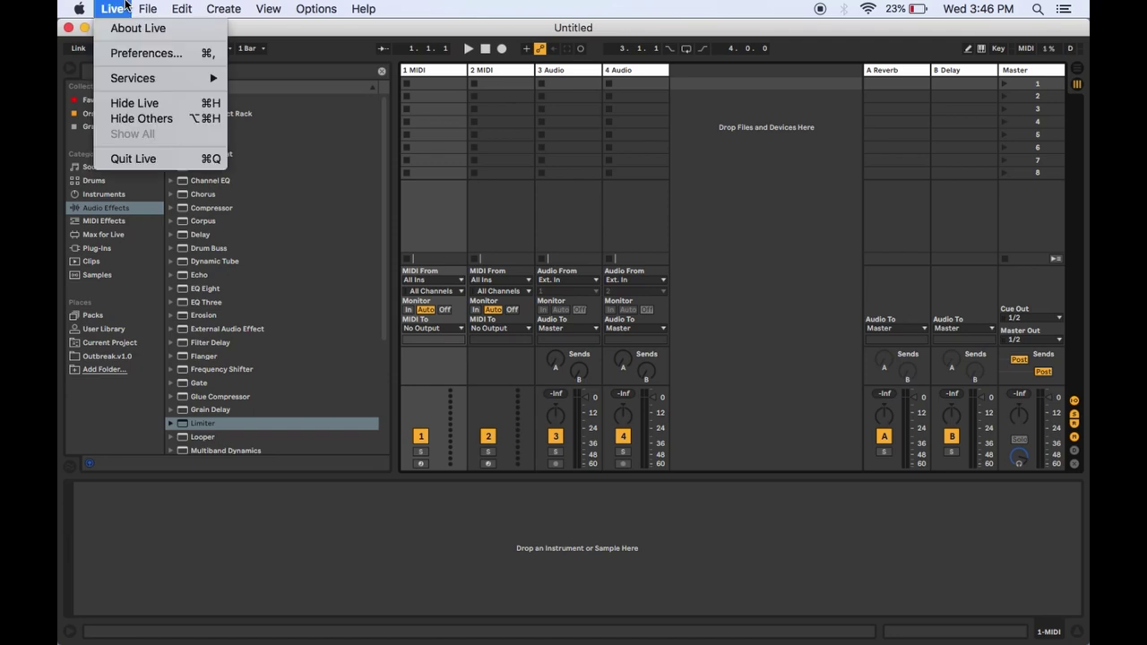
pyautogui.click(127, 54)
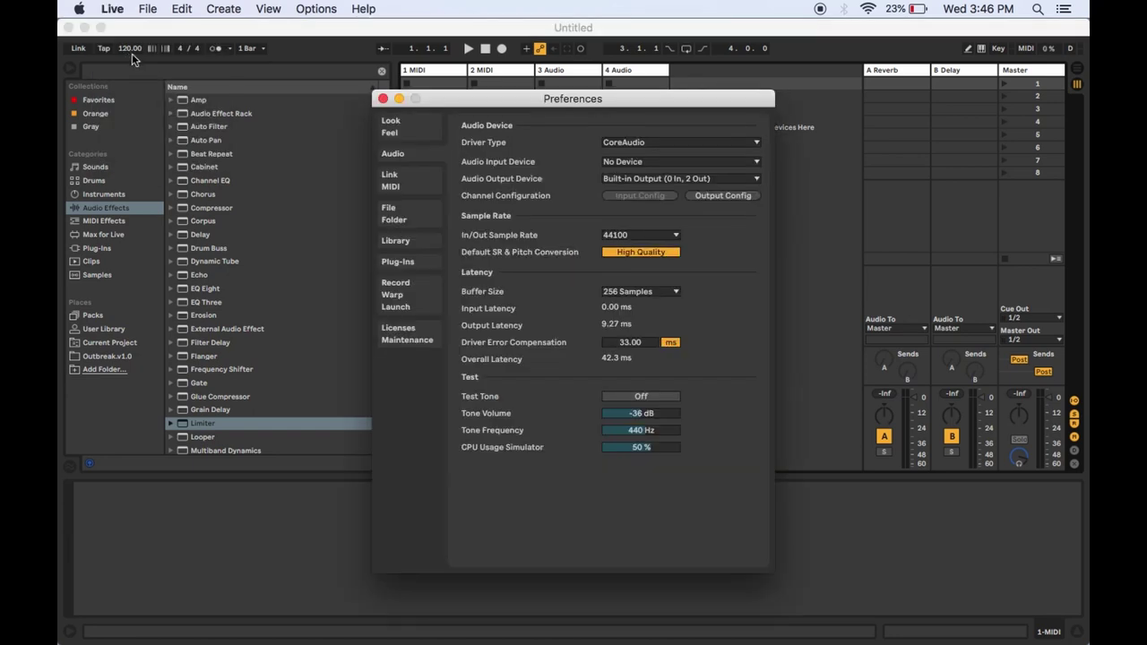
pyautogui.click(394, 181)
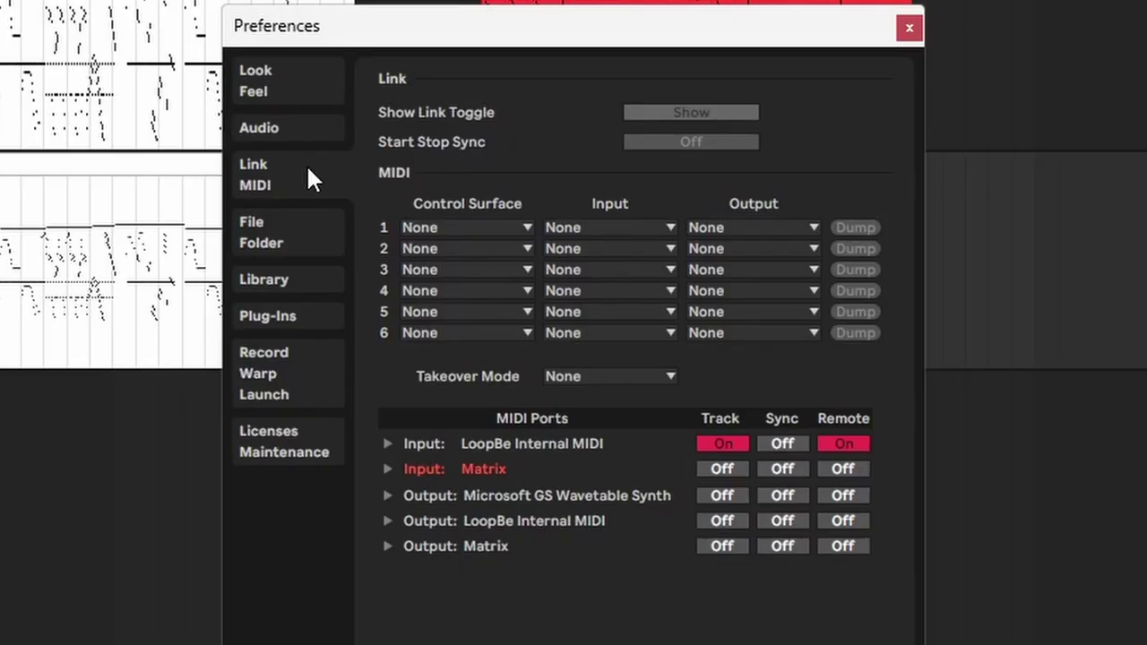
pyautogui.click(565, 228)
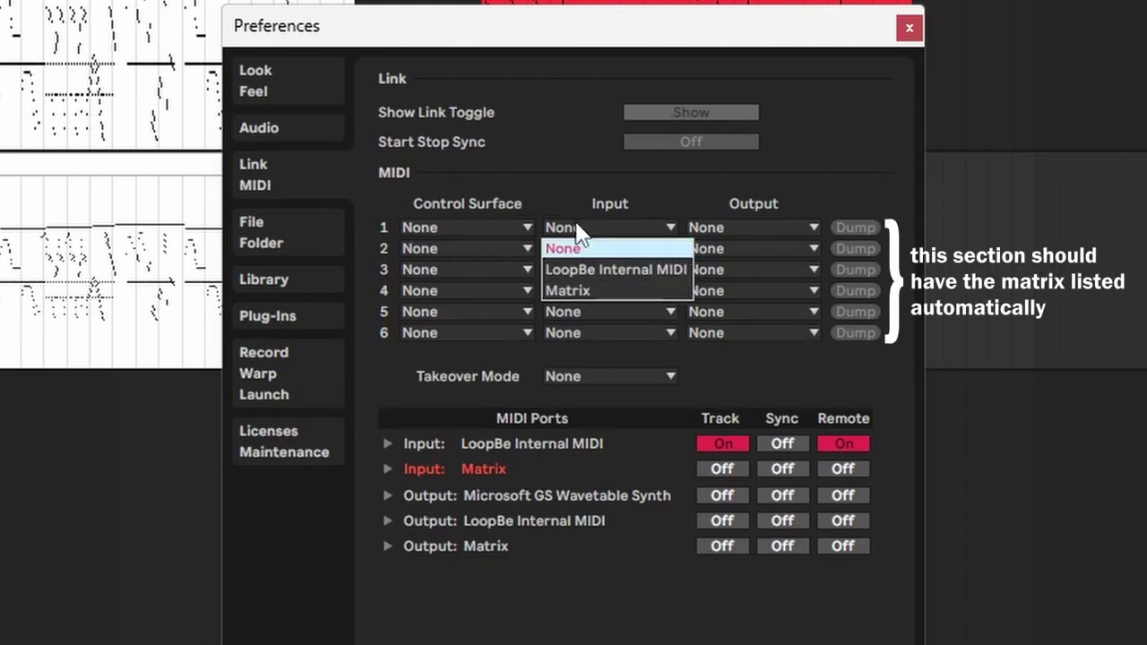
pyautogui.click(592, 291)
pyautogui.click(786, 230)
pyautogui.click(776, 328)
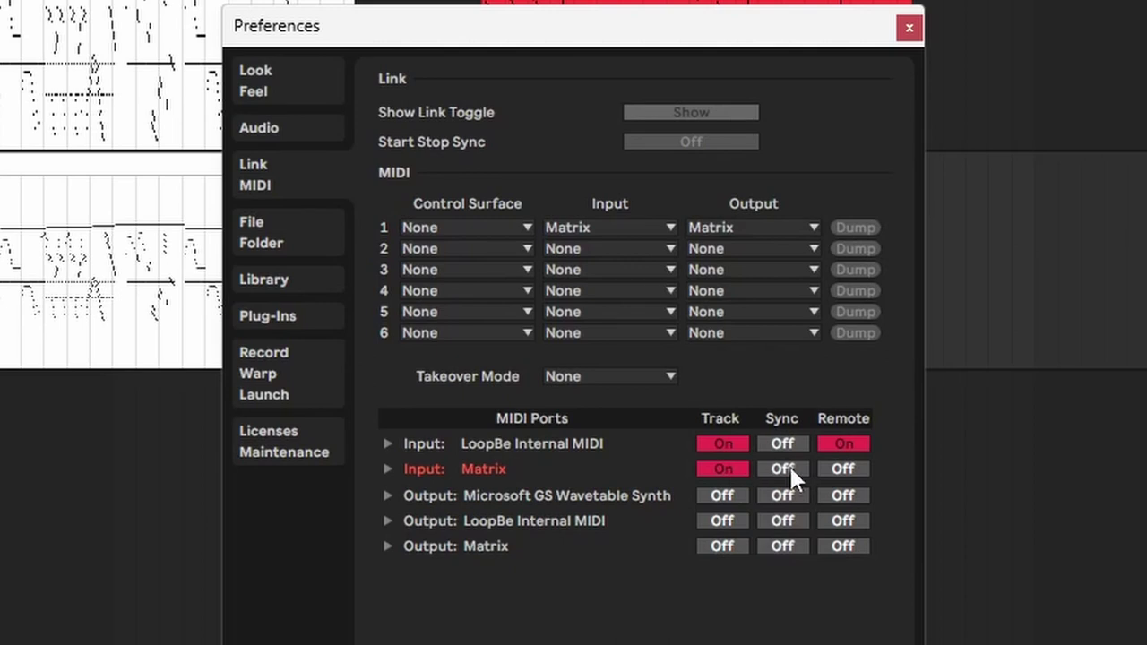
pyautogui.click(832, 468)
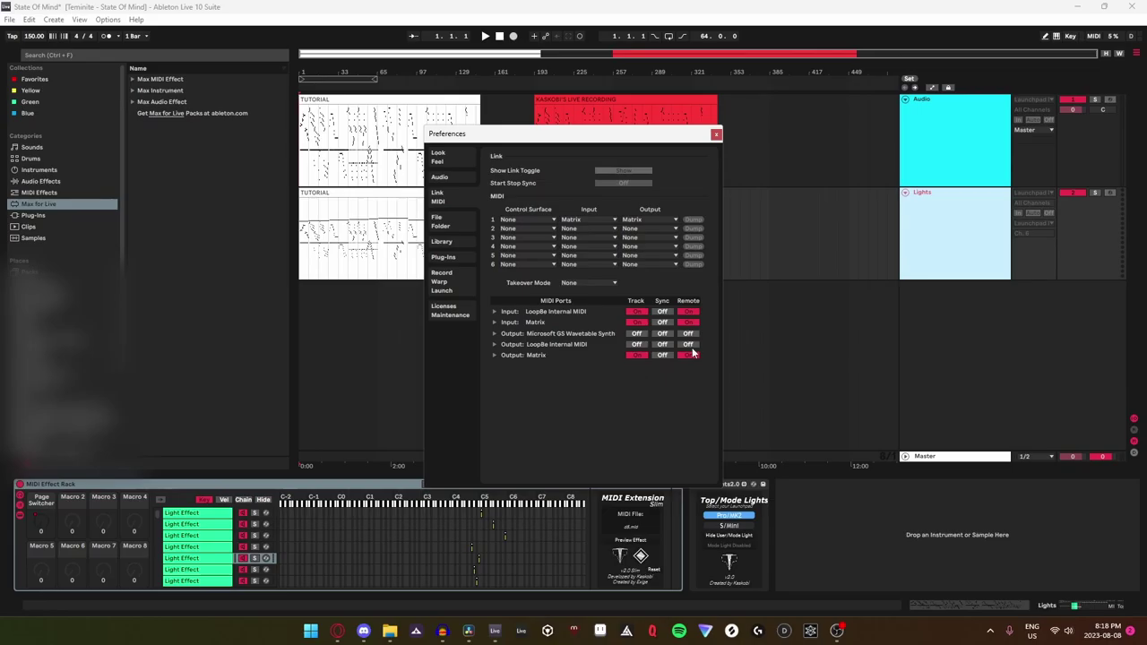
# - Close Preferences and set the Audio track's MIDI From to Matrix
pyautogui.click(716, 136)
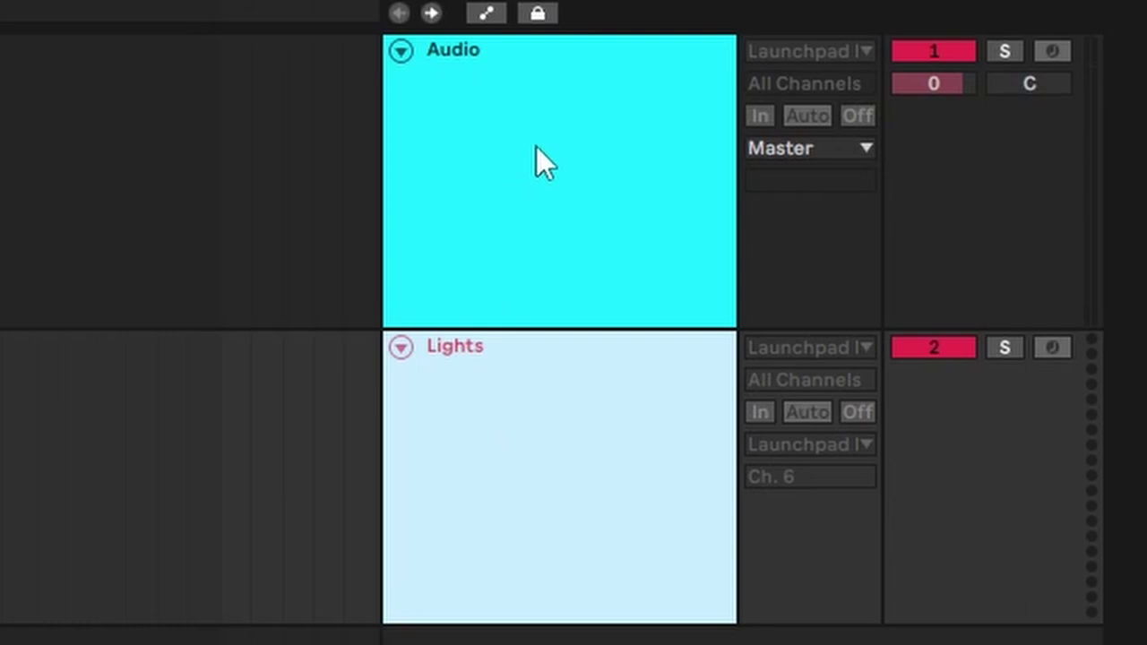
pyautogui.press('Down')
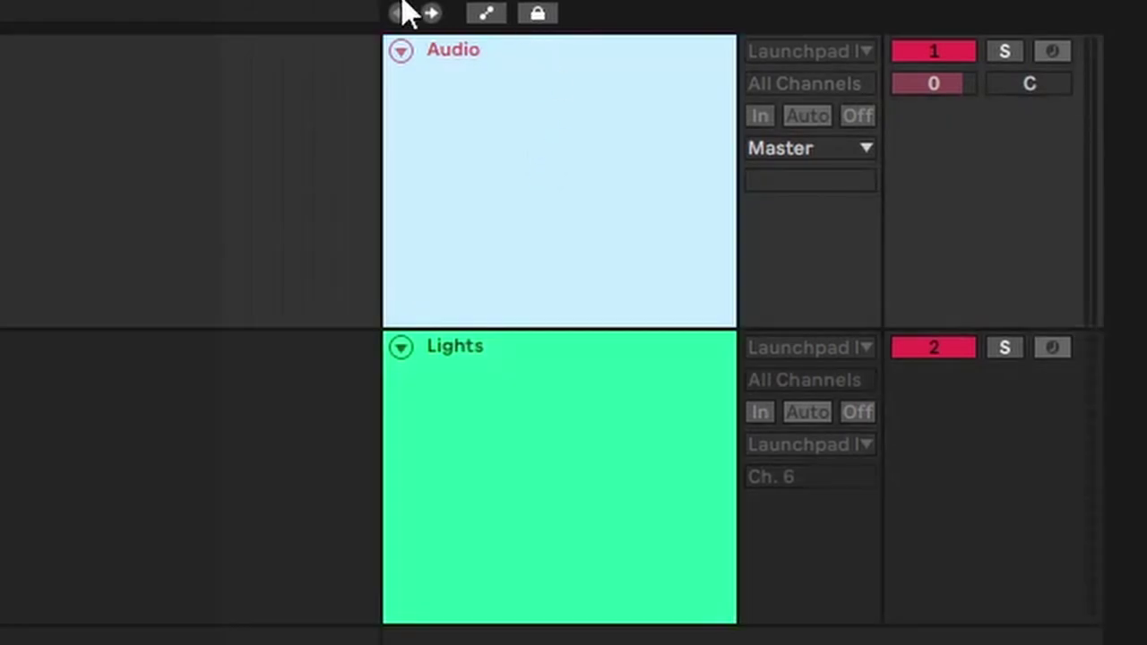
pyautogui.click(794, 52)
pyautogui.click(808, 169)
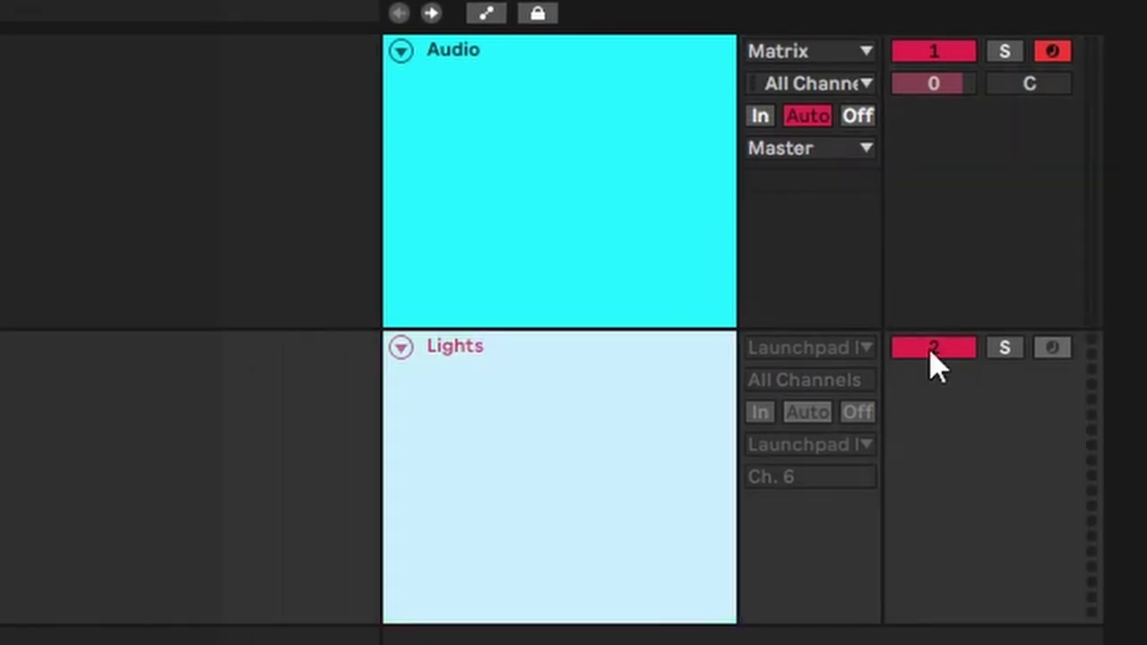
# - Set the Lights track's MIDI From and MIDI To to Matrix, outputting on Ch. 2
pyautogui.click(865, 347)
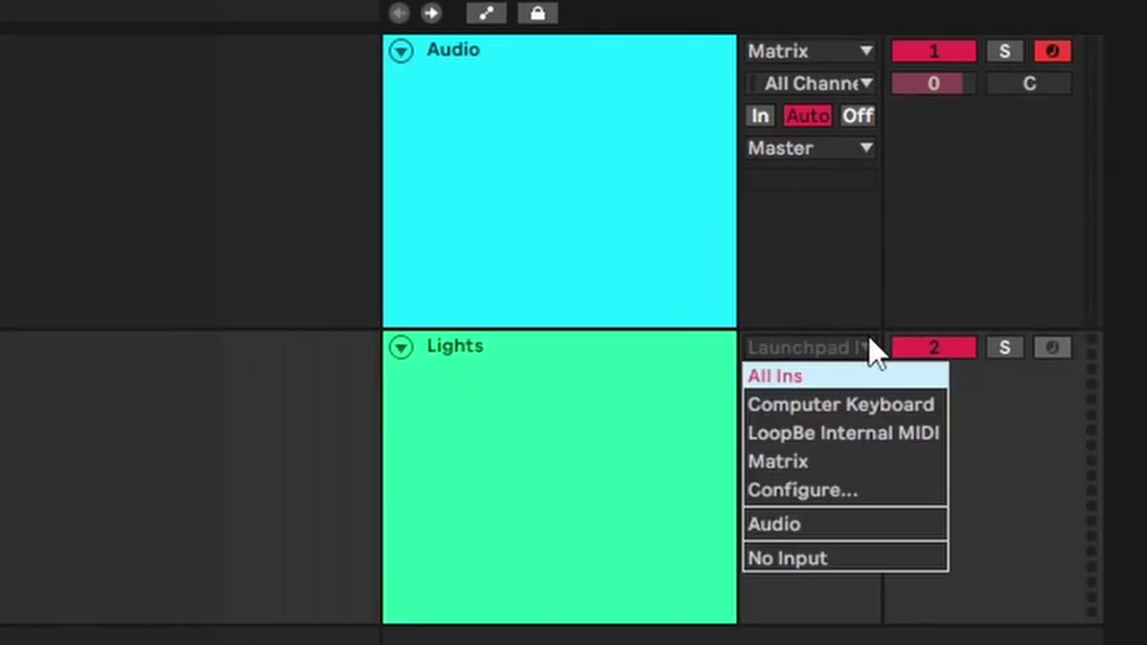
pyautogui.click(838, 466)
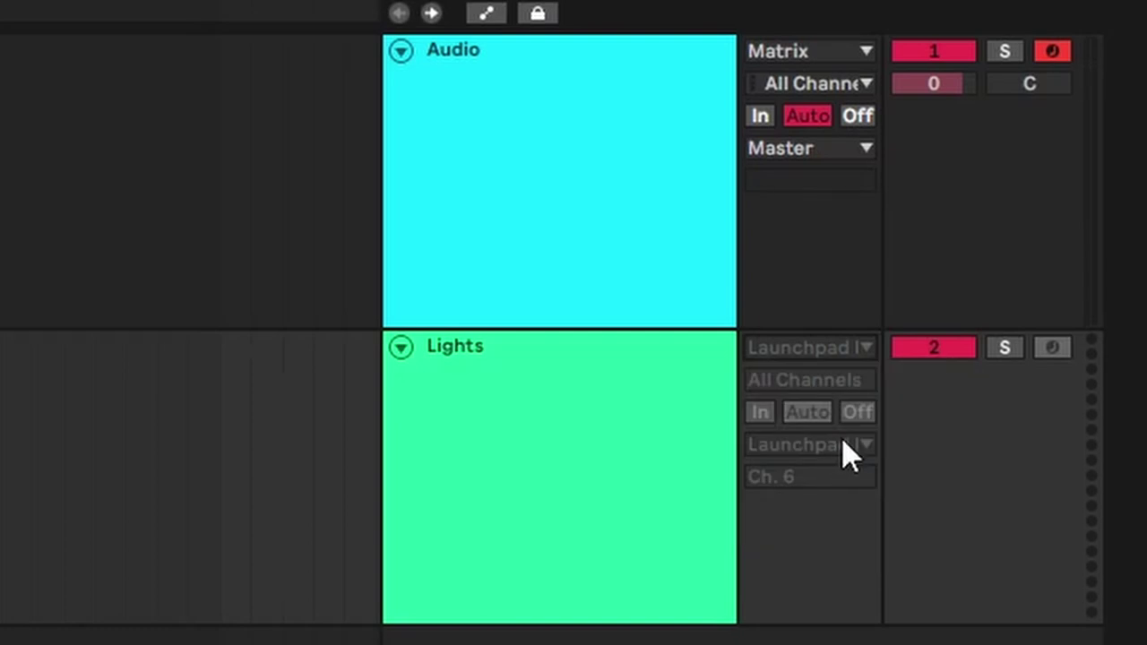
pyautogui.click(844, 444)
pyautogui.click(843, 473)
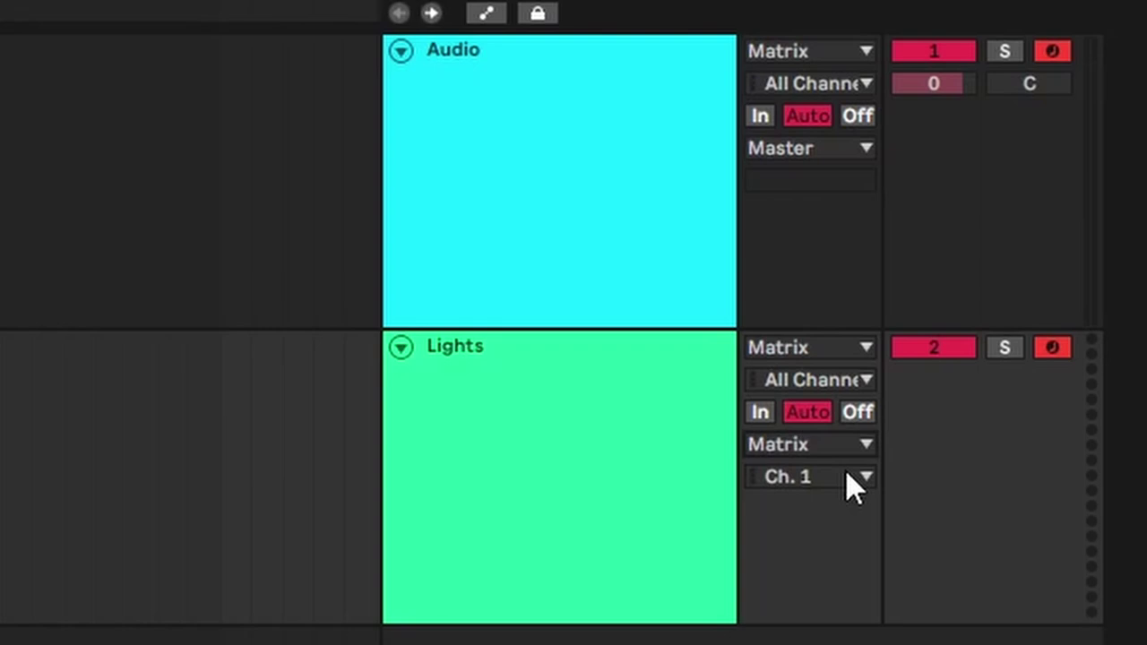
pyautogui.click(851, 484)
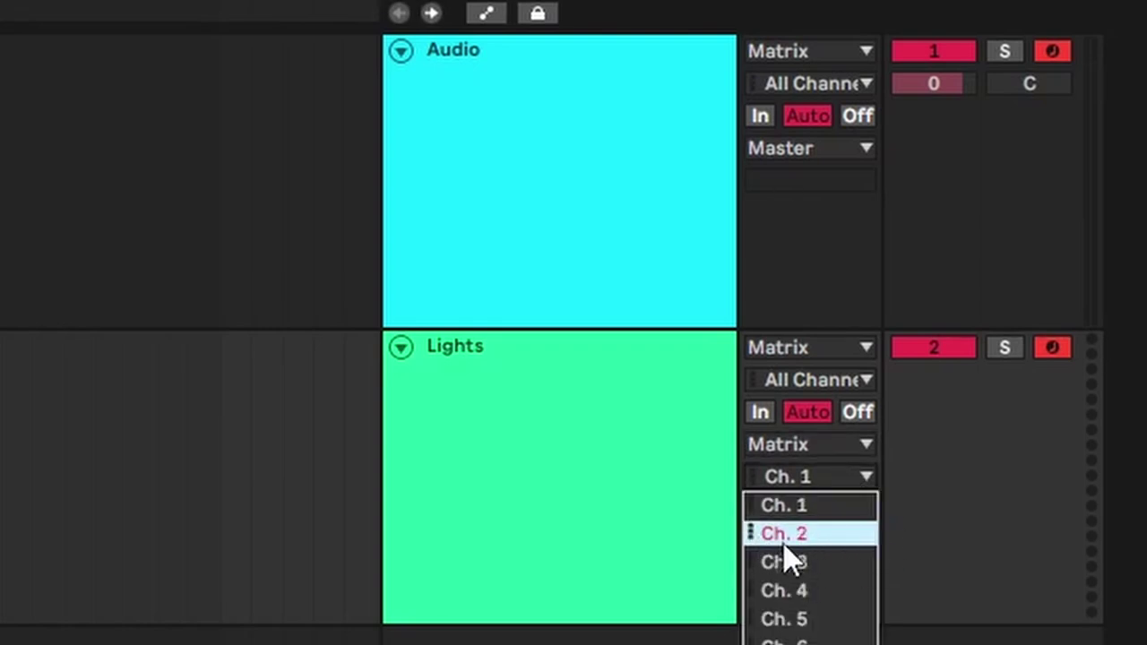
pyautogui.click(817, 537)
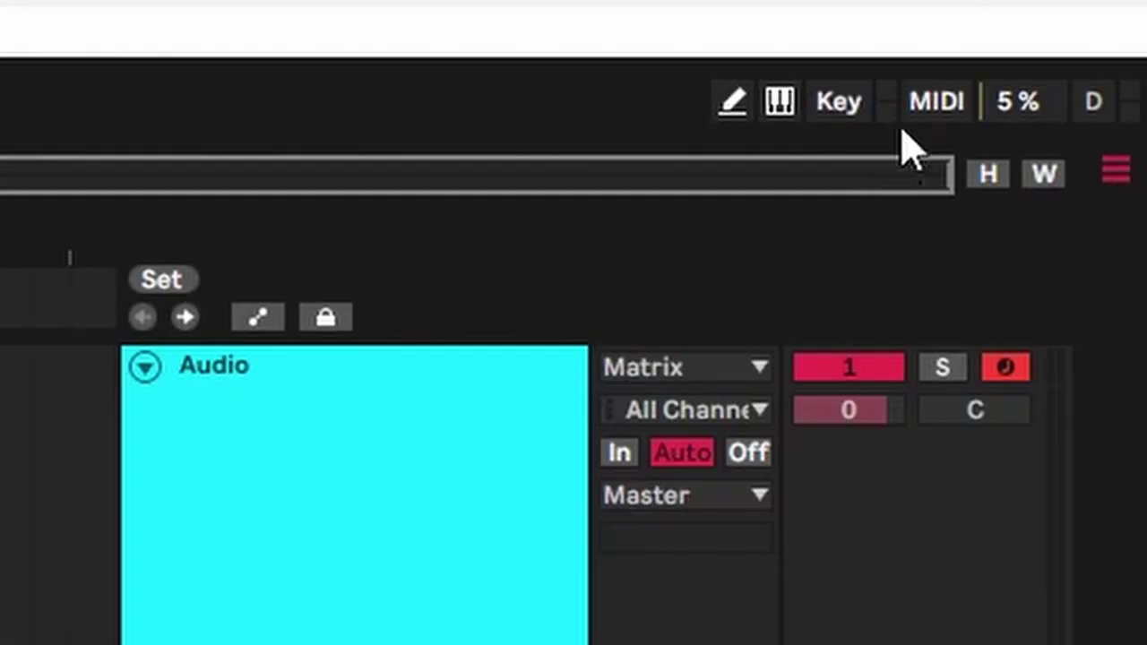
# - In MIDI Map mode, assign Launchpad notes E6:B6 to the Page Switcher macro, range 0 to 7
pyautogui.click(1093, 39)
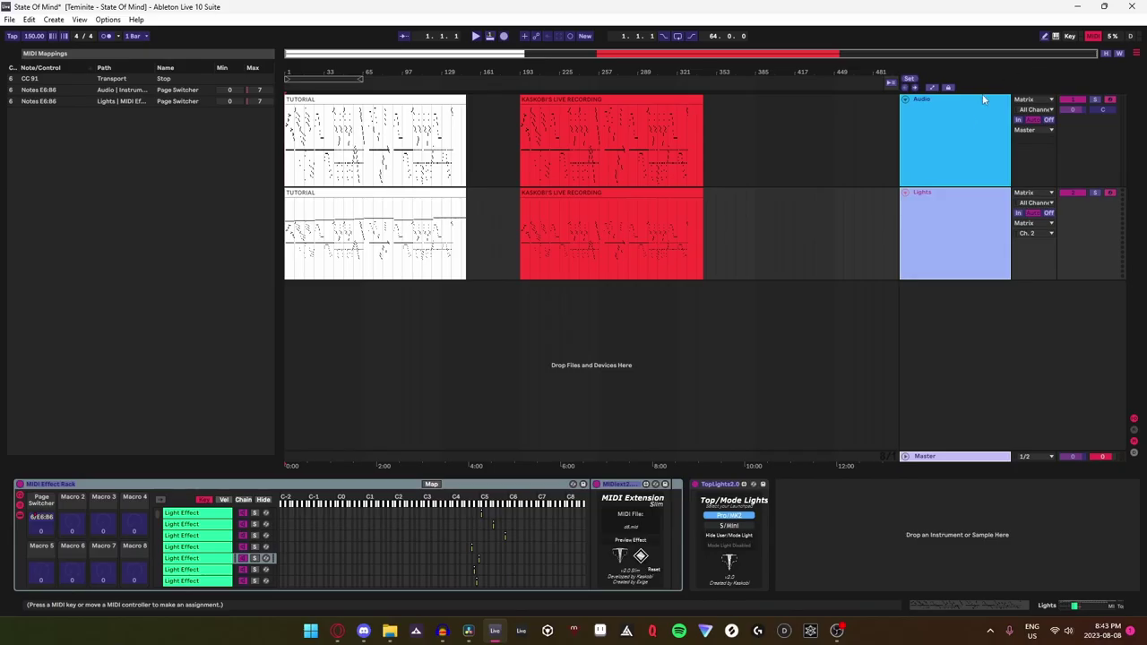
pyautogui.click(965, 111)
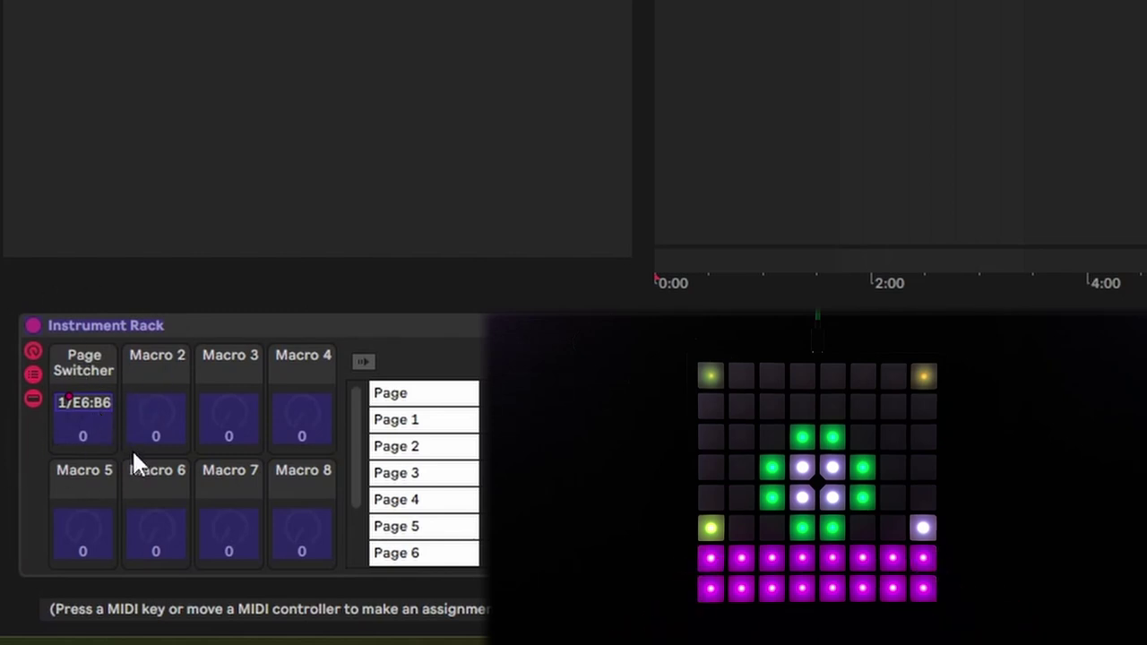
pyautogui.click(67, 421)
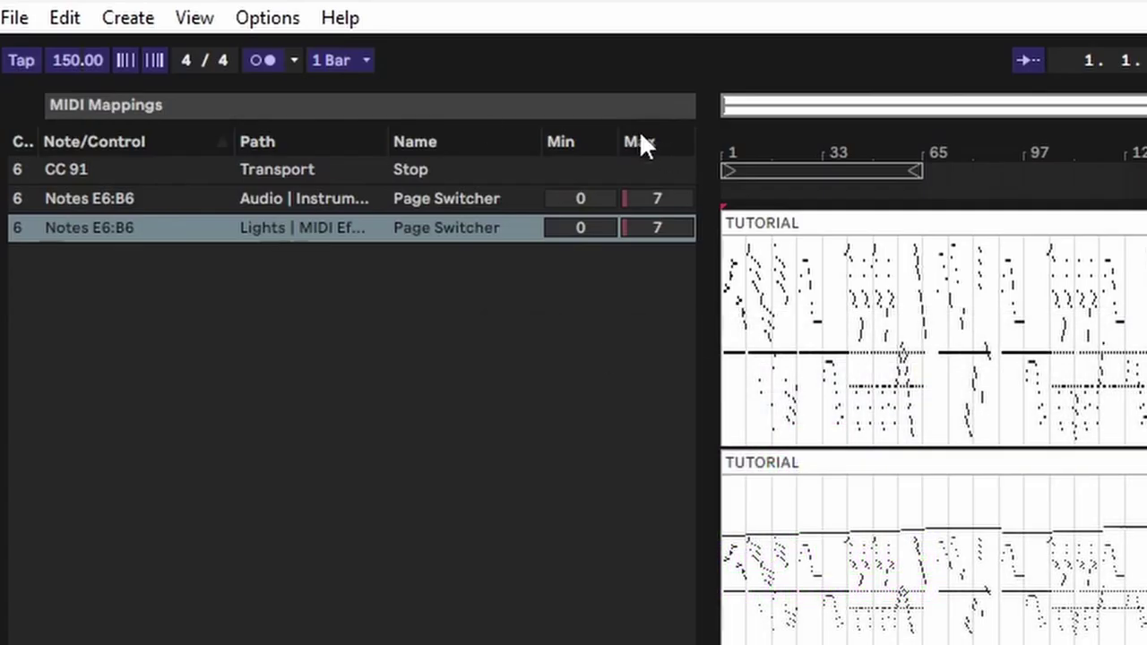
pyautogui.click(627, 198)
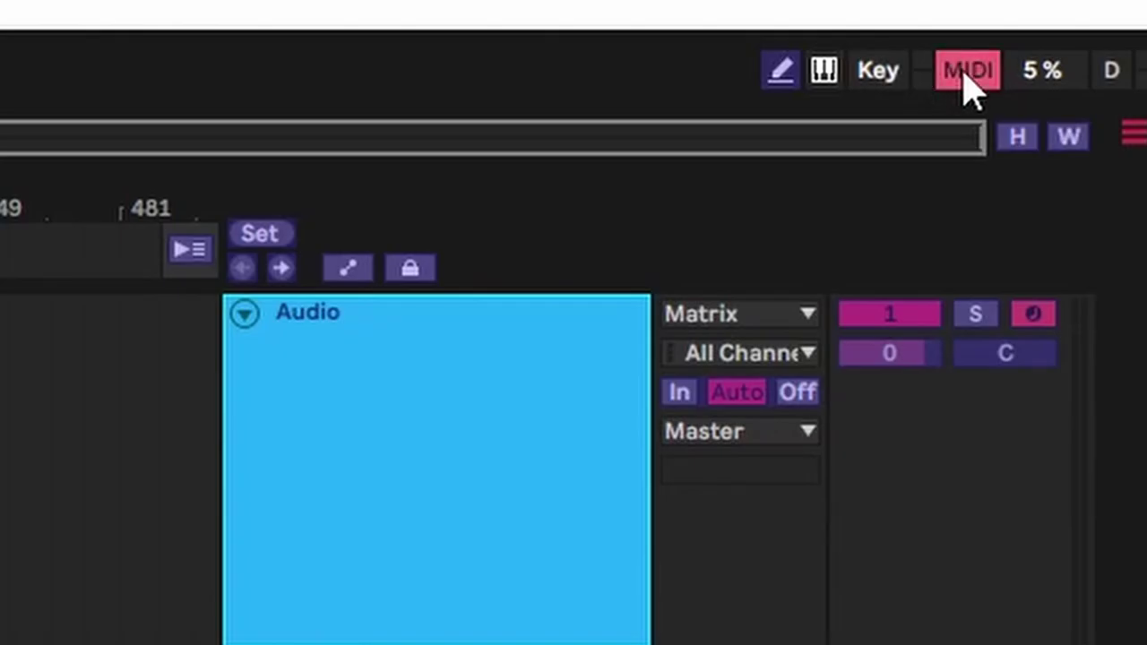
# - Turn off MIDI Map mode, keeping the Page Switcher mappings
pyautogui.click(967, 71)
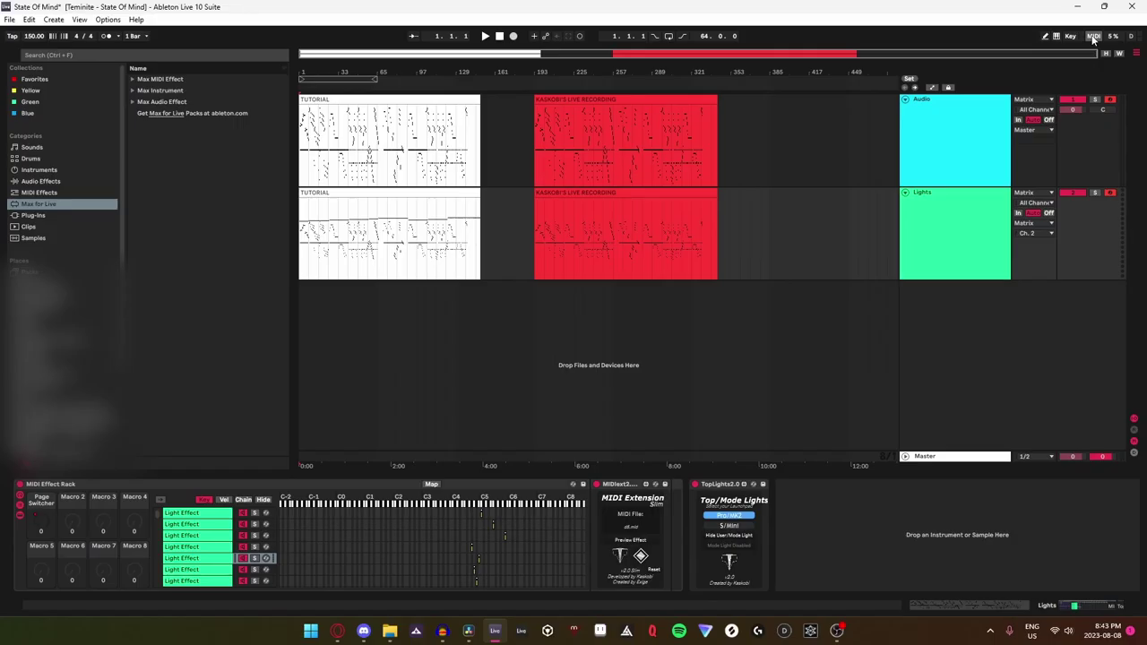